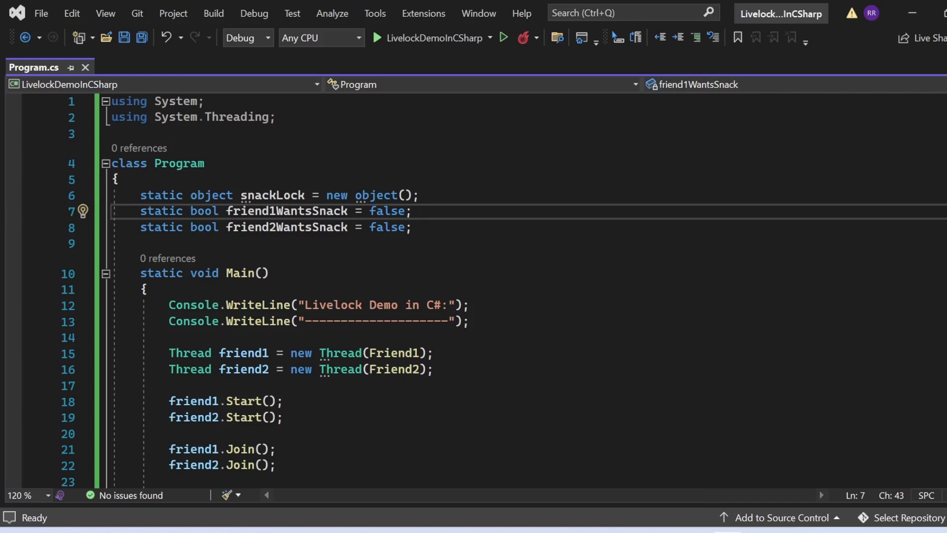
Step: Briefly show the project's file tree, then return to the class name Program in Program.cs
{"action": "key", "text": "ctrl+alt+l"}
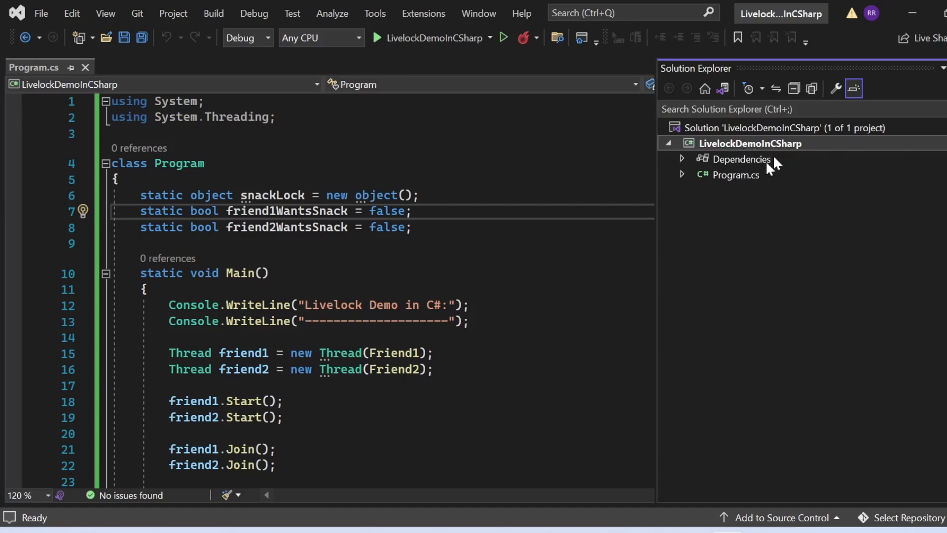
{"action": "key", "text": "Escape"}
{"action": "left_click", "coordinate": [179, 163]}
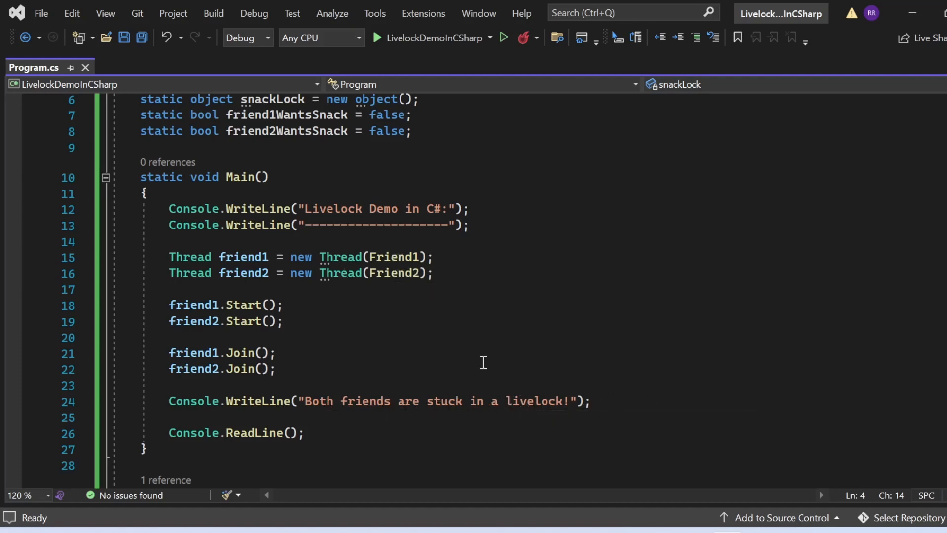
{"action": "scroll", "coordinate": [483, 361], "scroll_direction": "down", "scroll_amount": 4}
{"action": "scroll", "coordinate": [483, 362], "scroll_direction": "down", "scroll_amount": 2}
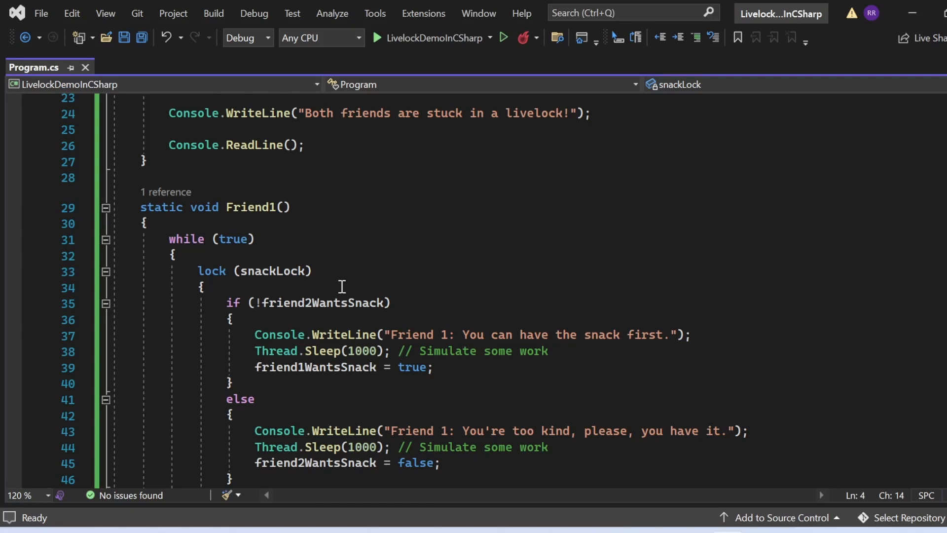
{"action": "scroll", "coordinate": [366, 302], "scroll_direction": "down", "scroll_amount": 1}
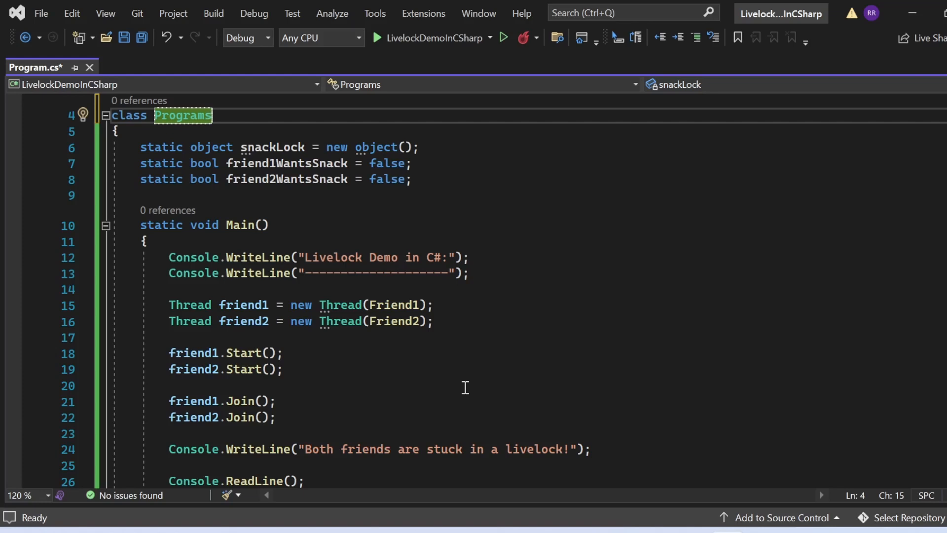
{"action": "scroll", "coordinate": [465, 387], "scroll_direction": "up", "scroll_amount": 1}
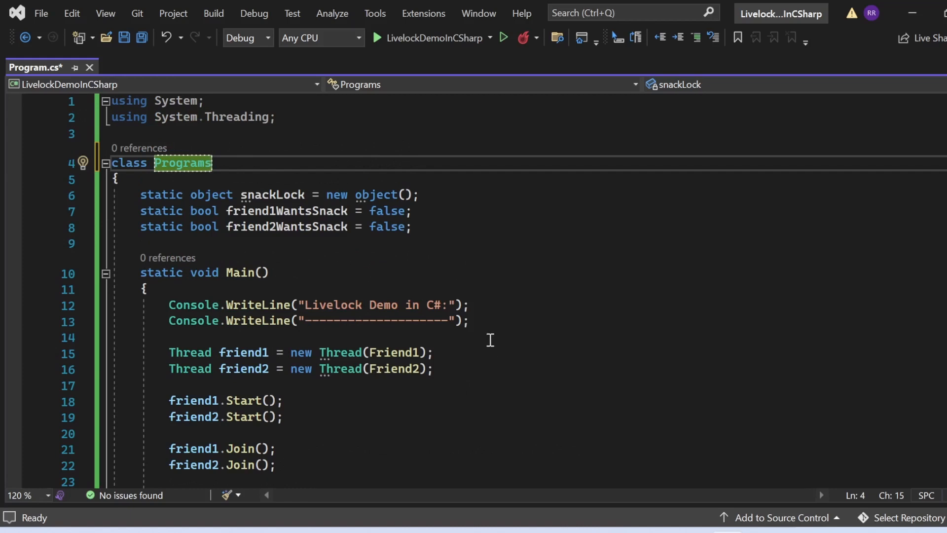
Step: Run the livelock demo under the debugger so the console repeats the friends' snack-offering messages
{"action": "key", "text": "F5"}
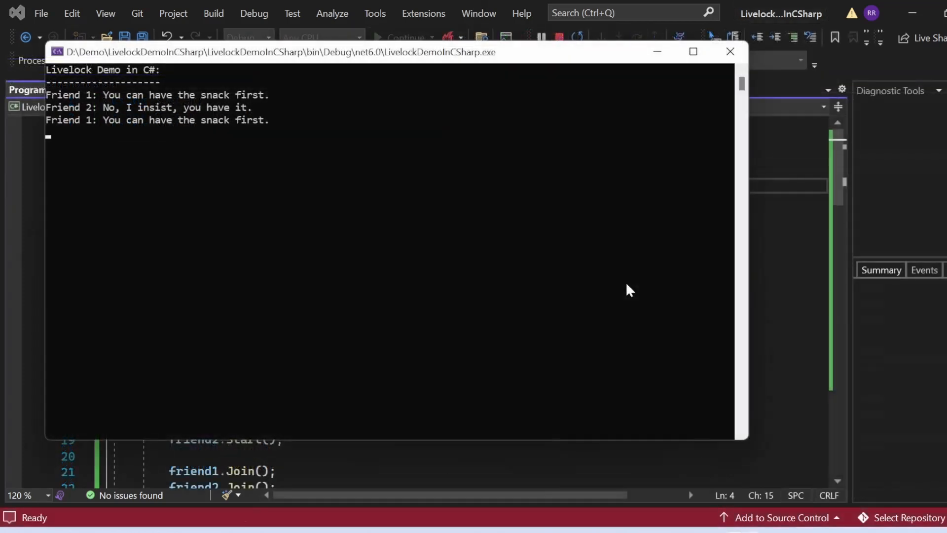